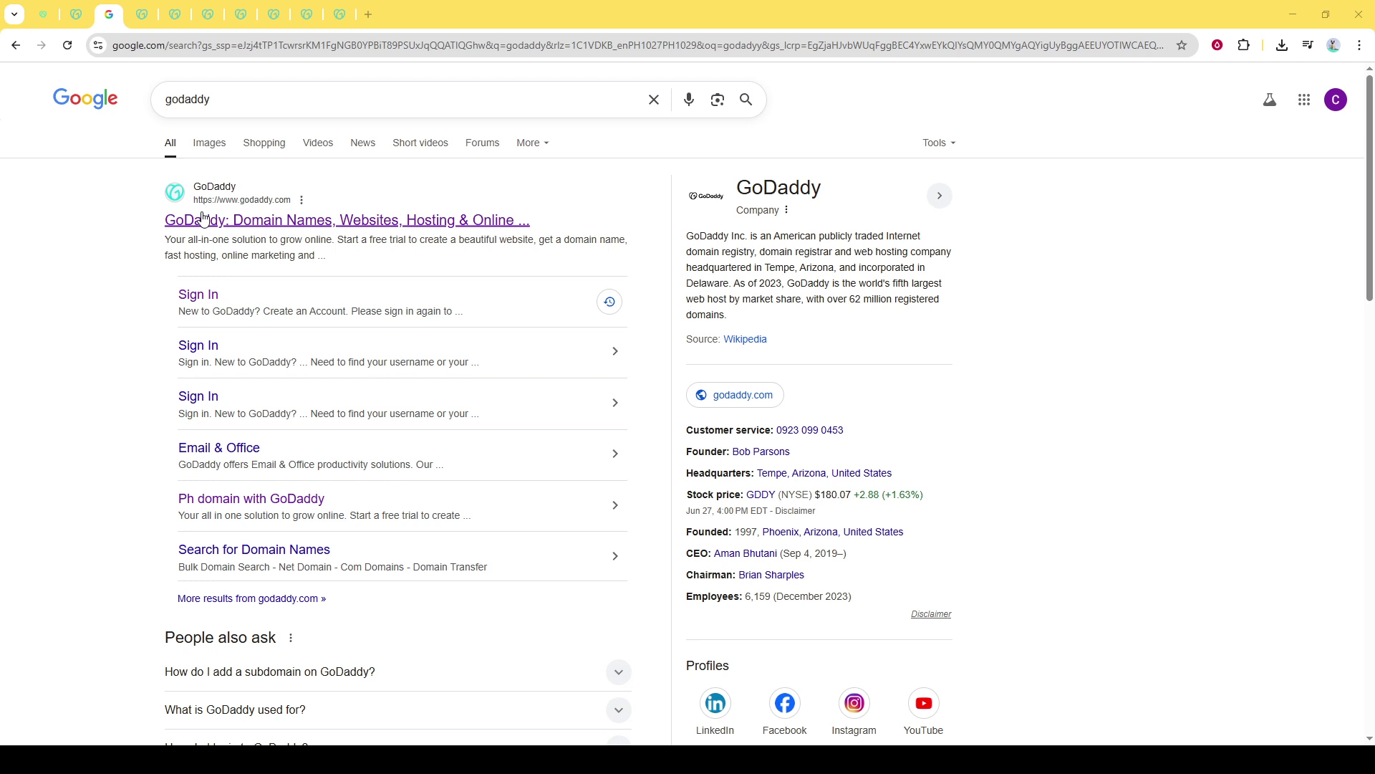
# - Switch through the GoDaddy sign-in tab to the domain offers homepage tab
pyautogui.click(143, 17)
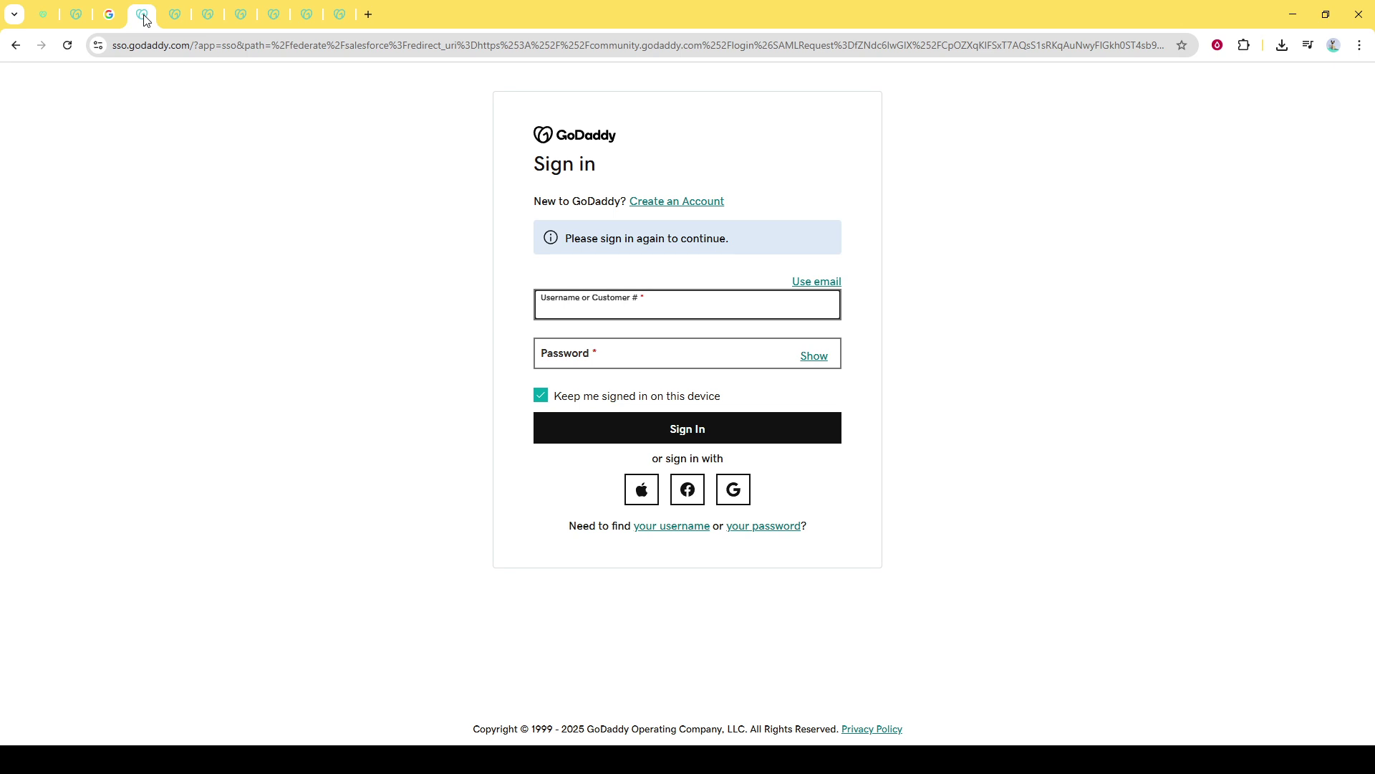
pyautogui.click(174, 19)
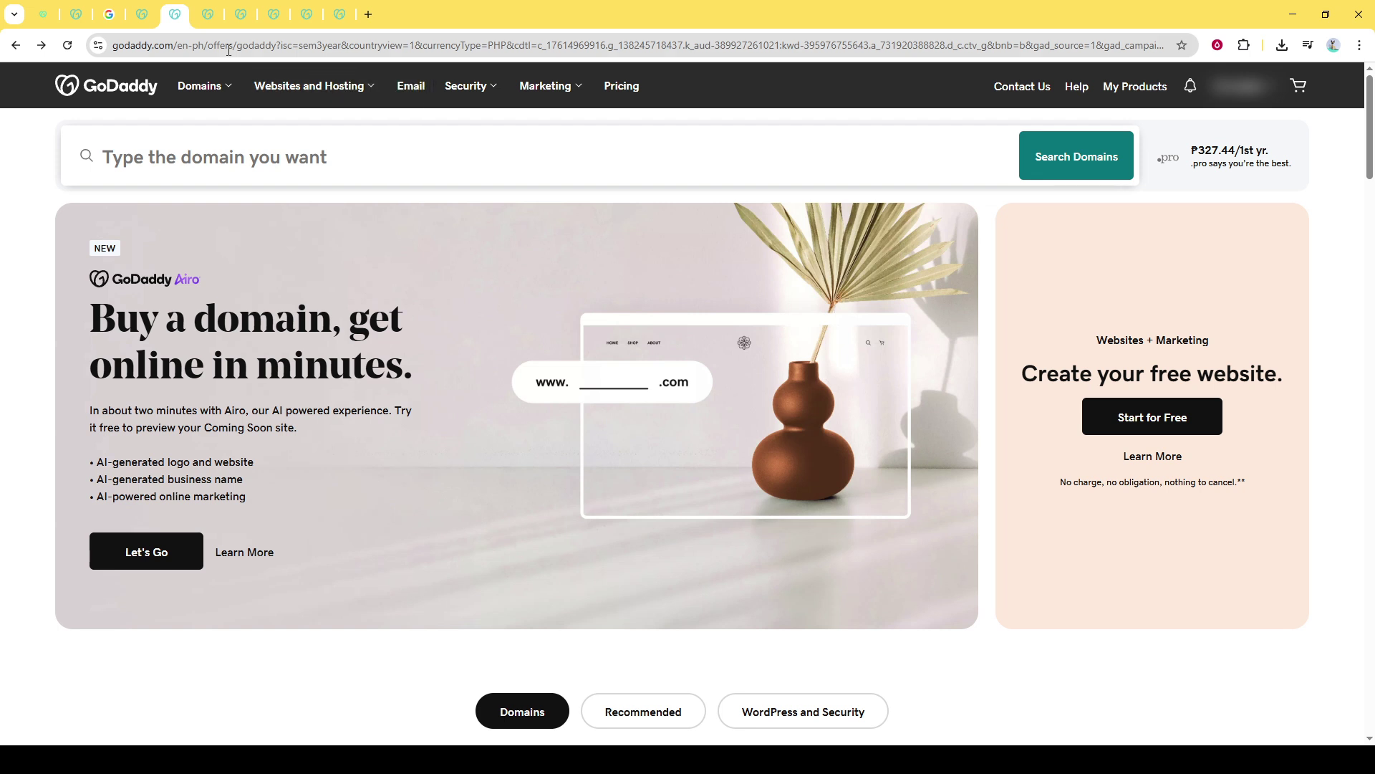
# - Switch to the GoDaddy /en-ph/email tab about Email & Microsoft 365
pyautogui.click(207, 14)
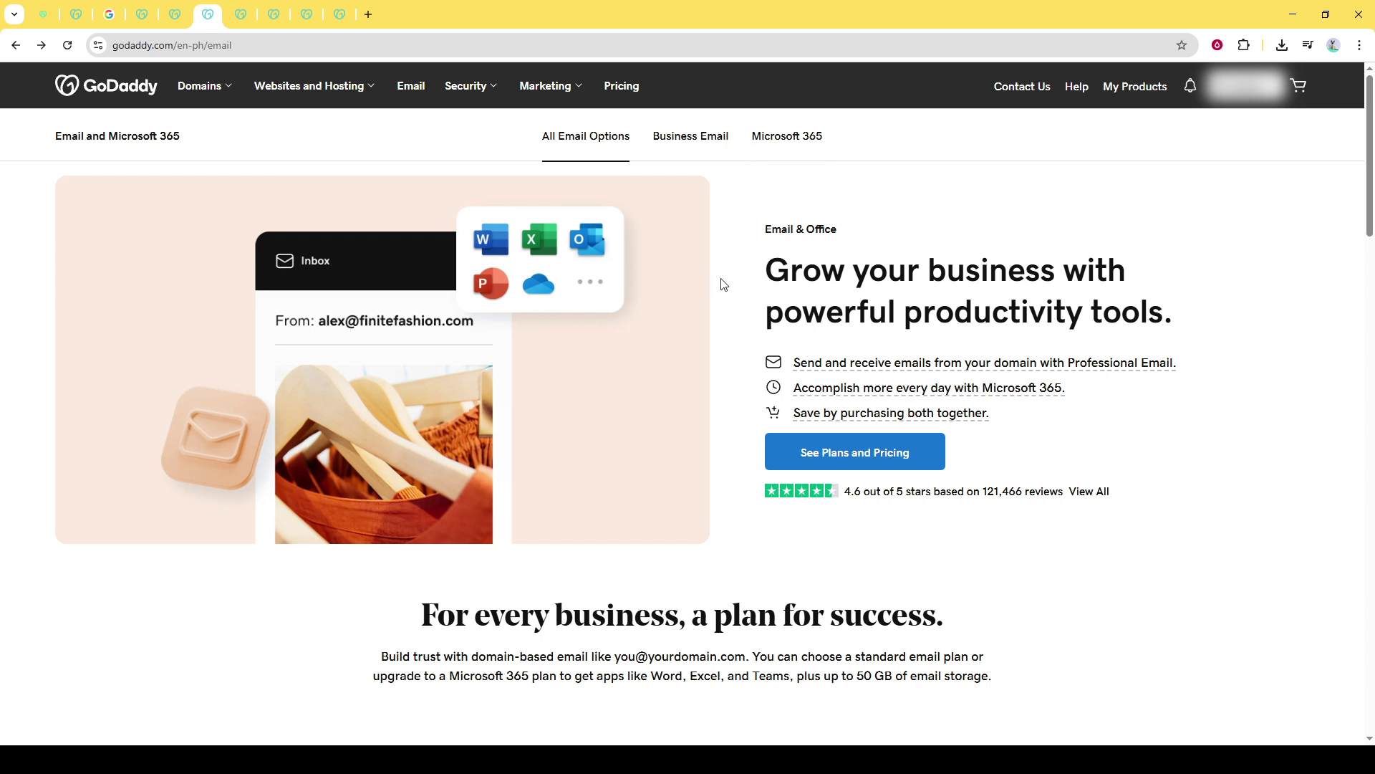
pyautogui.scroll(-1, 723, 285)
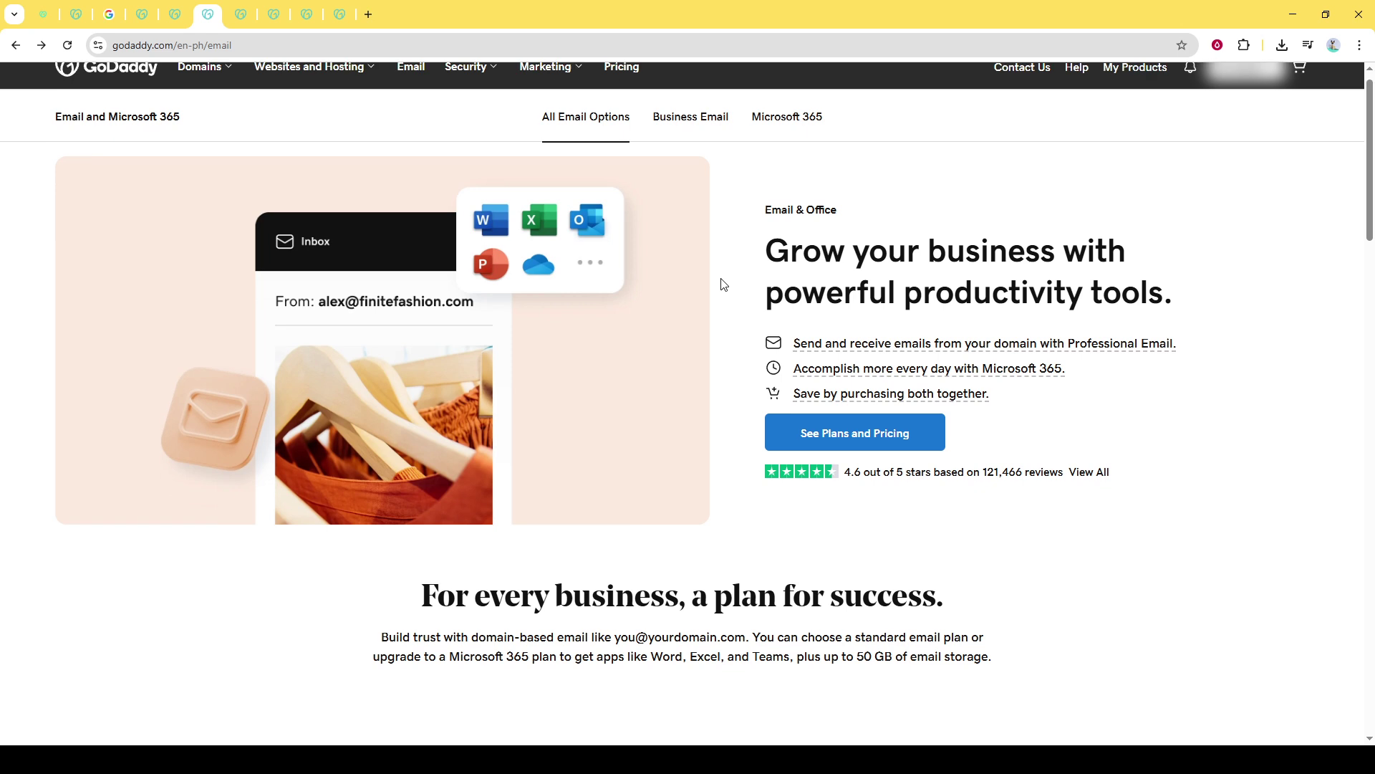
pyautogui.scroll(-1, 722, 284)
pyautogui.scroll(-2, 723, 285)
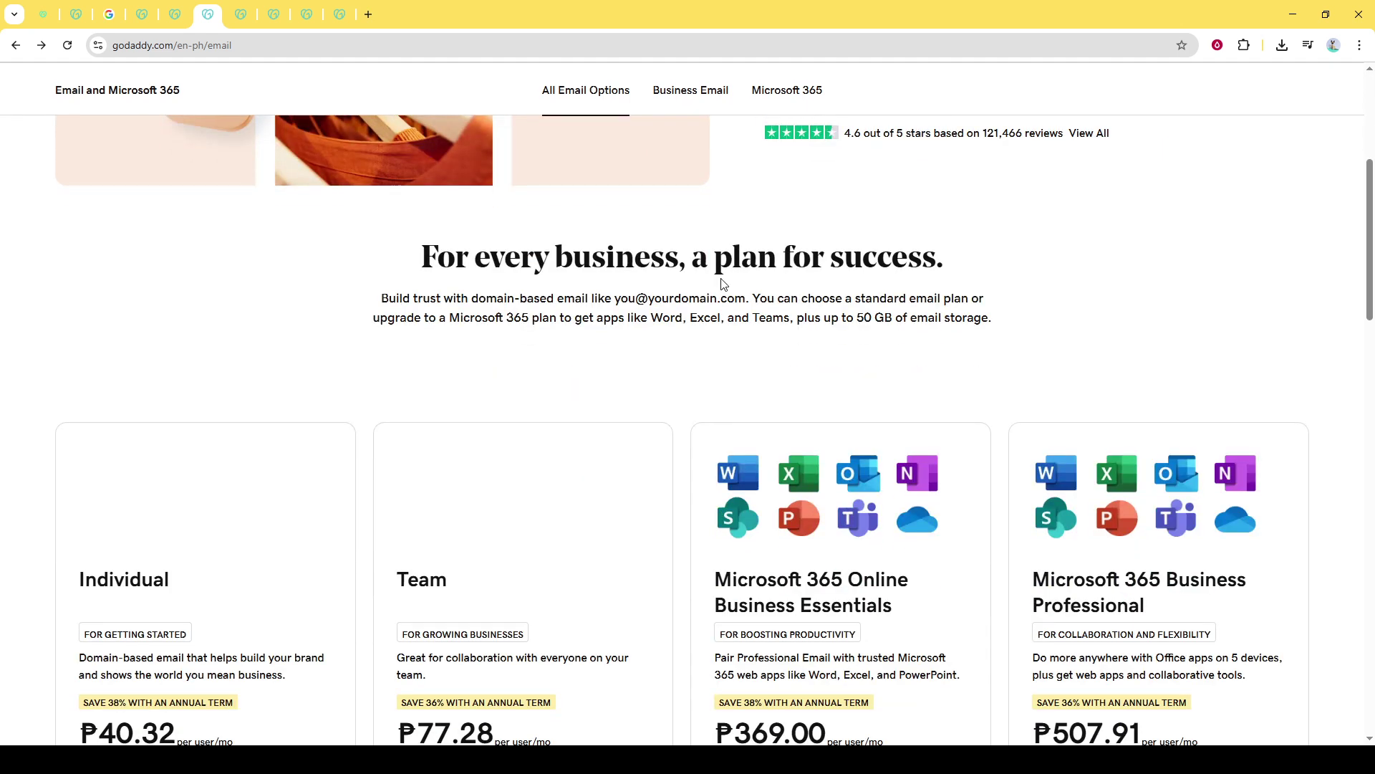
pyautogui.scroll(-2, 723, 285)
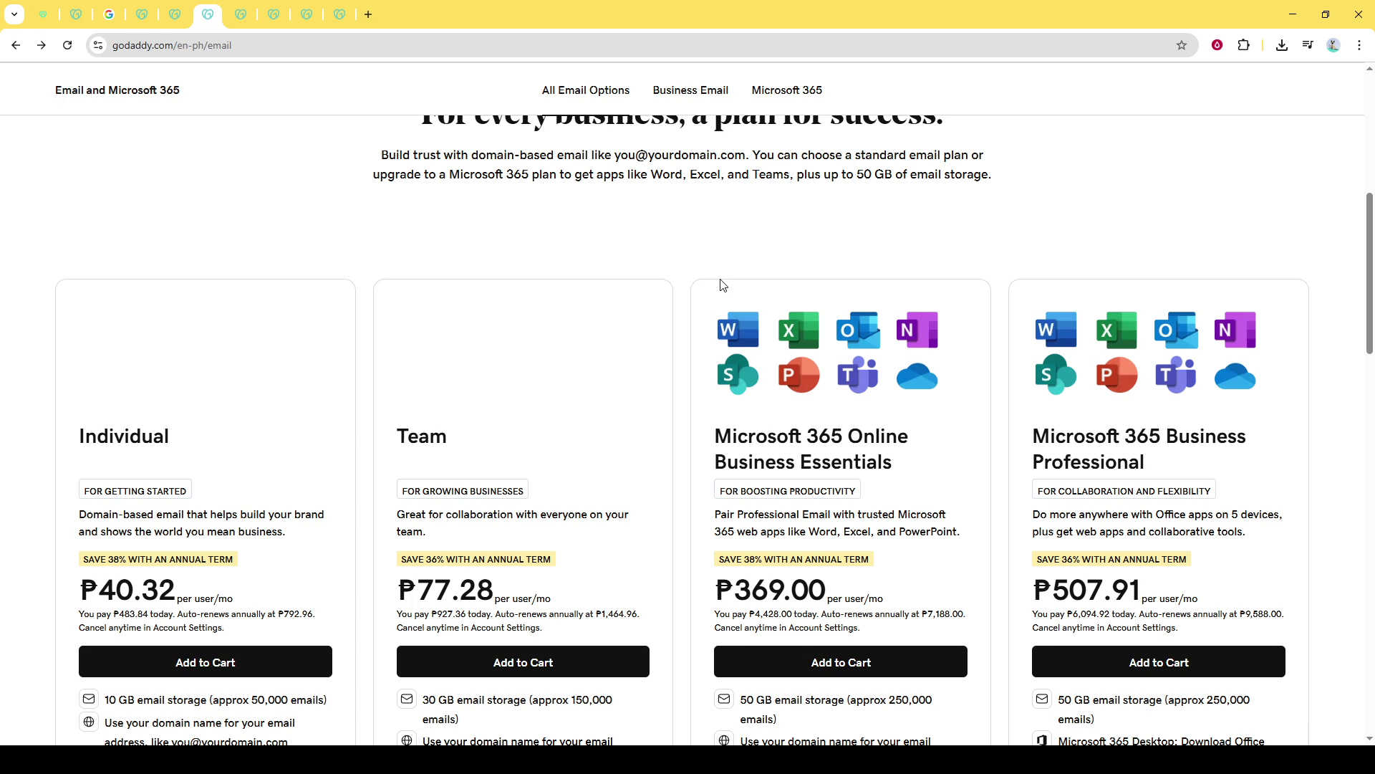
pyautogui.scroll(-1, 723, 285)
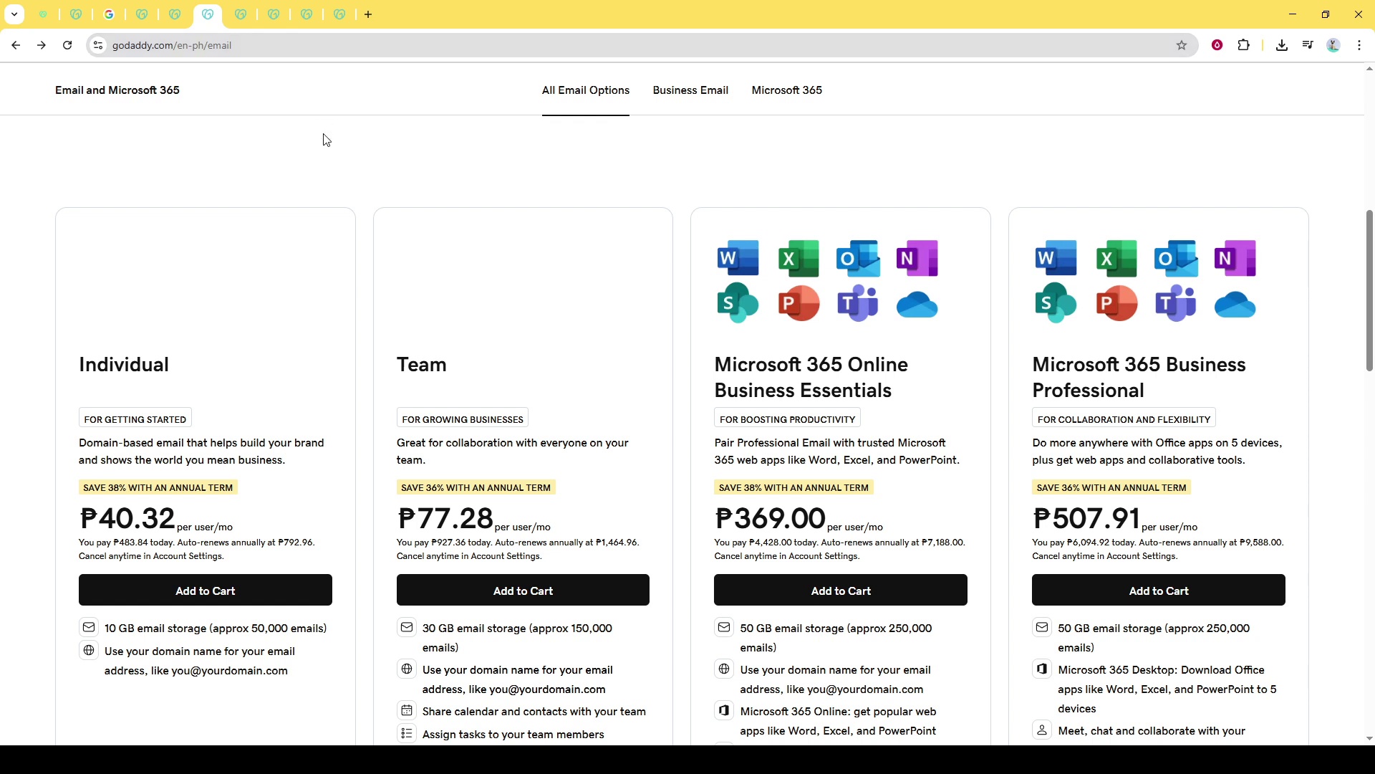
pyautogui.scroll(-1, 326, 141)
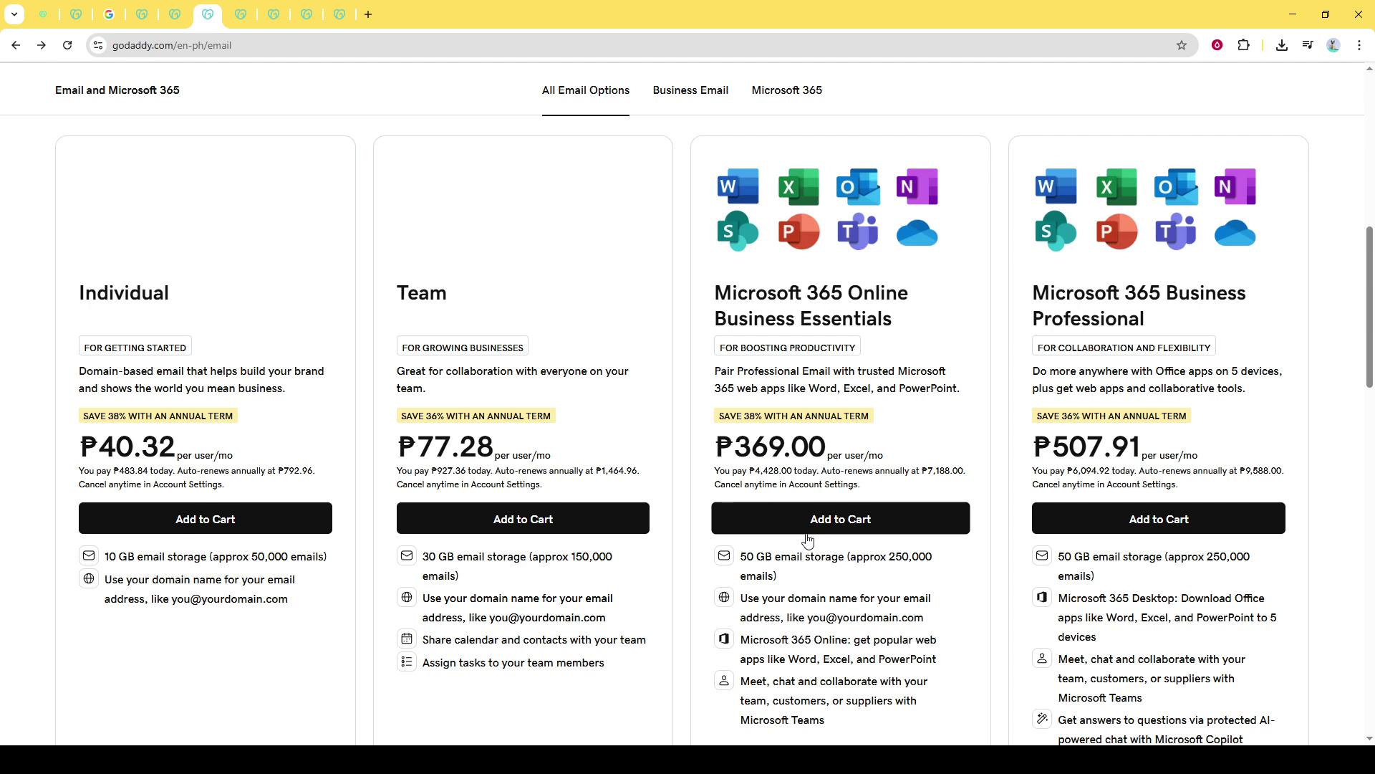
# - Switch to the 'Customize your plan' tab for Professional Email Individual at php483.84
pyautogui.click(306, 22)
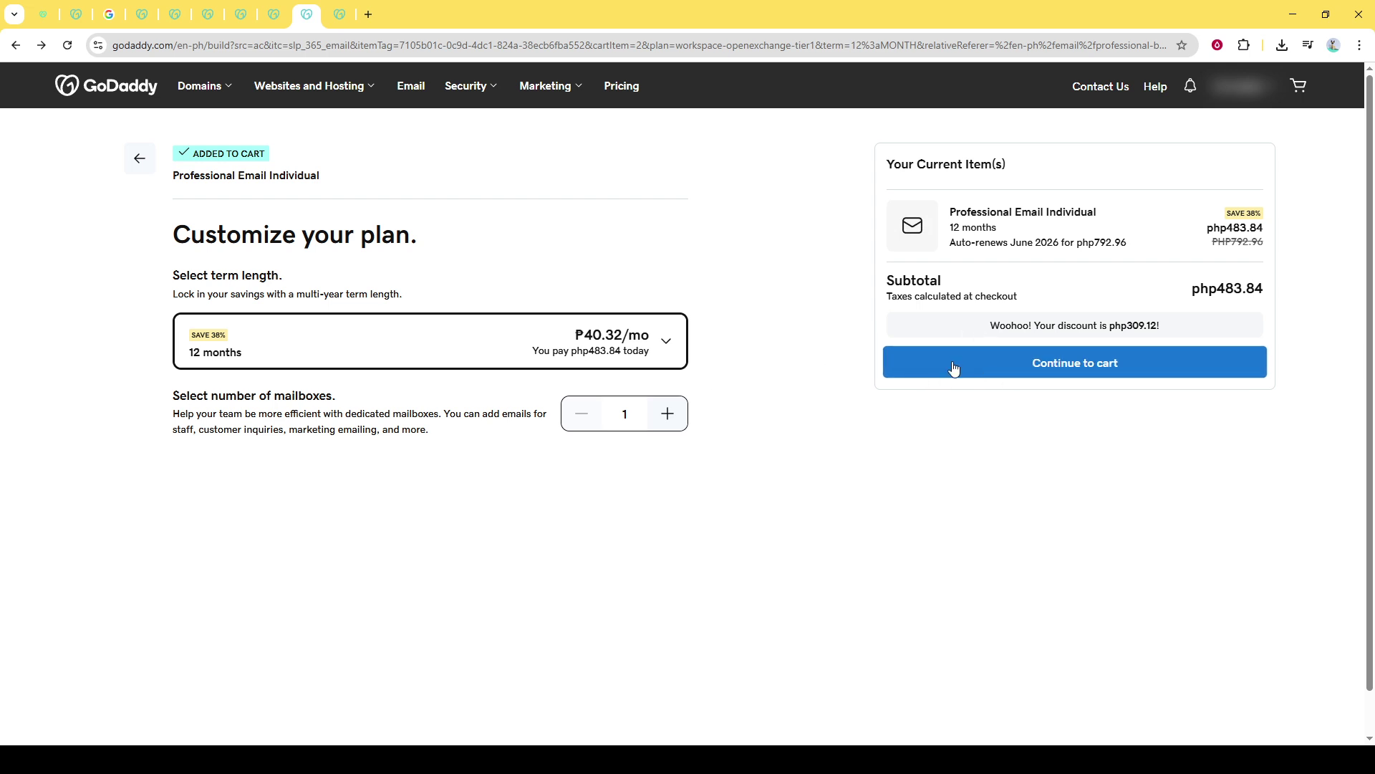
# - Switch to the cart tab showing Professional Email Individual at ₱139.00
pyautogui.click(339, 14)
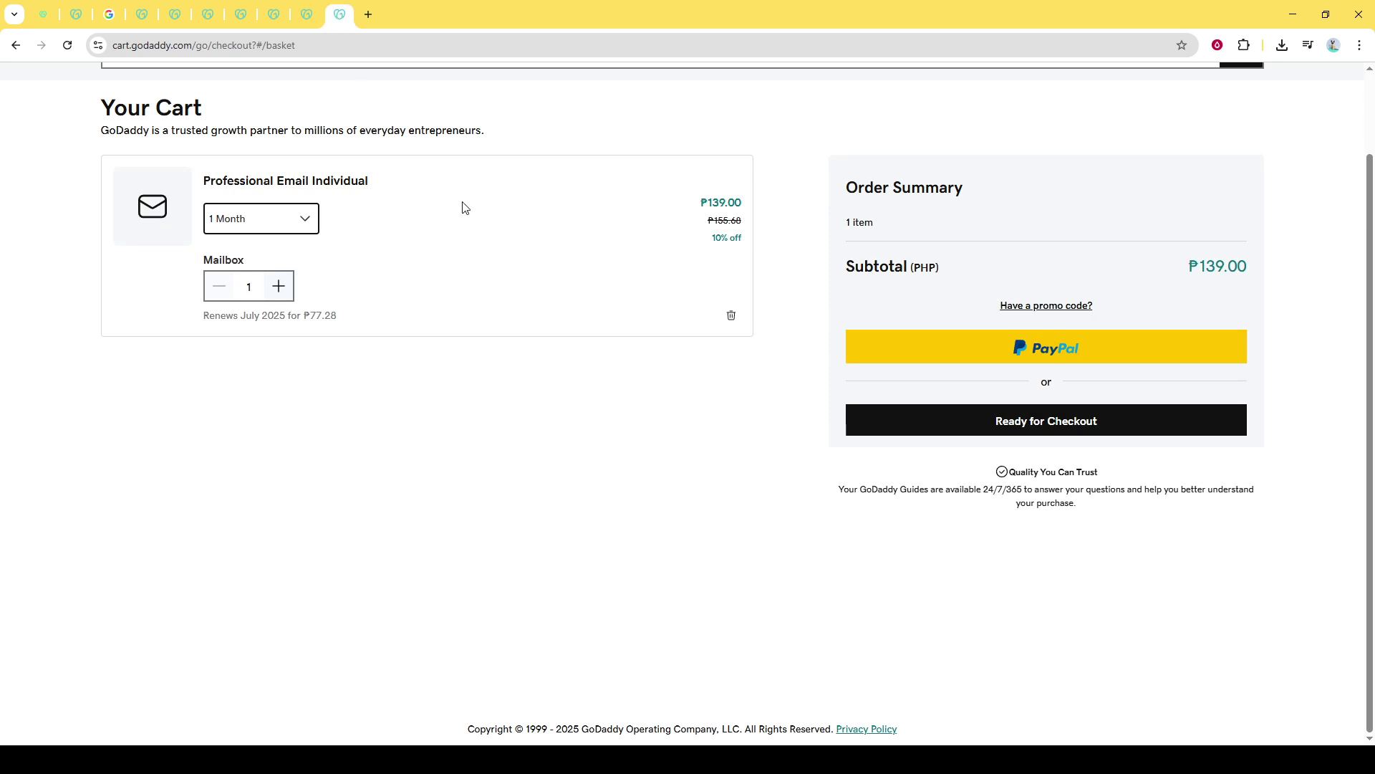
pyautogui.scroll(2, 664, 285)
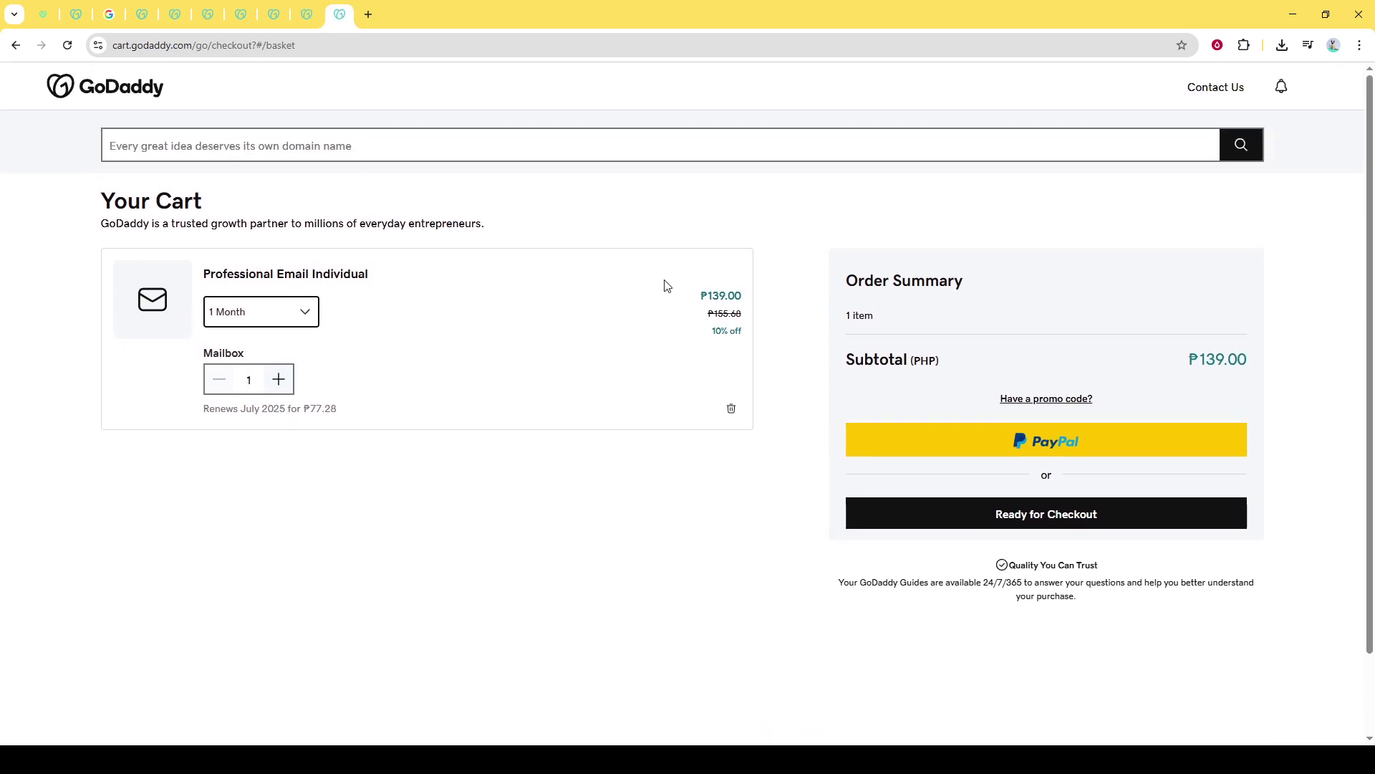